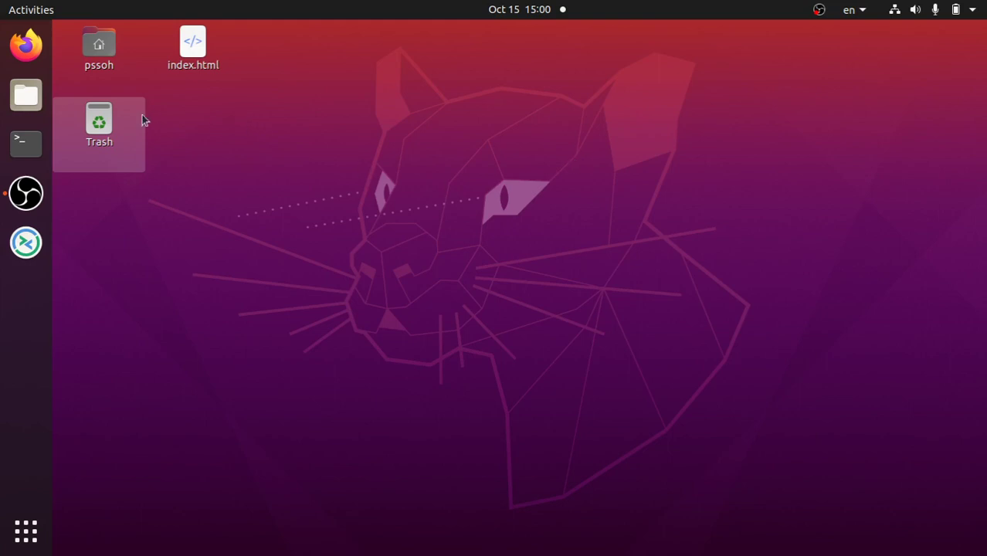
# Open the Files file manager from the Ubuntu dock.
pyautogui.click(25, 94)
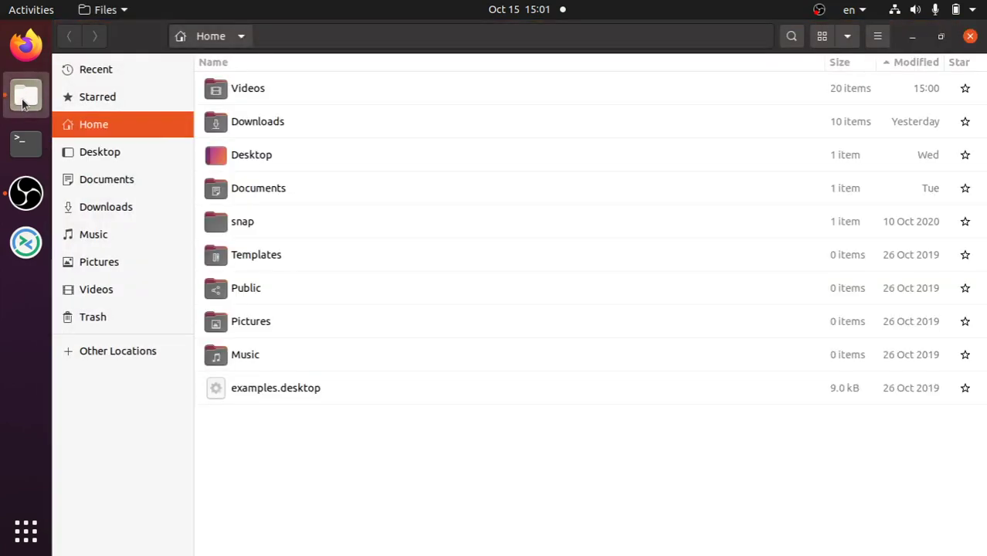
# Inspect the balena-etcher-electron-1.5.122-linux-x64 folder in Downloads, return to Home, and close Files.
pyautogui.doubleClick(238, 122)
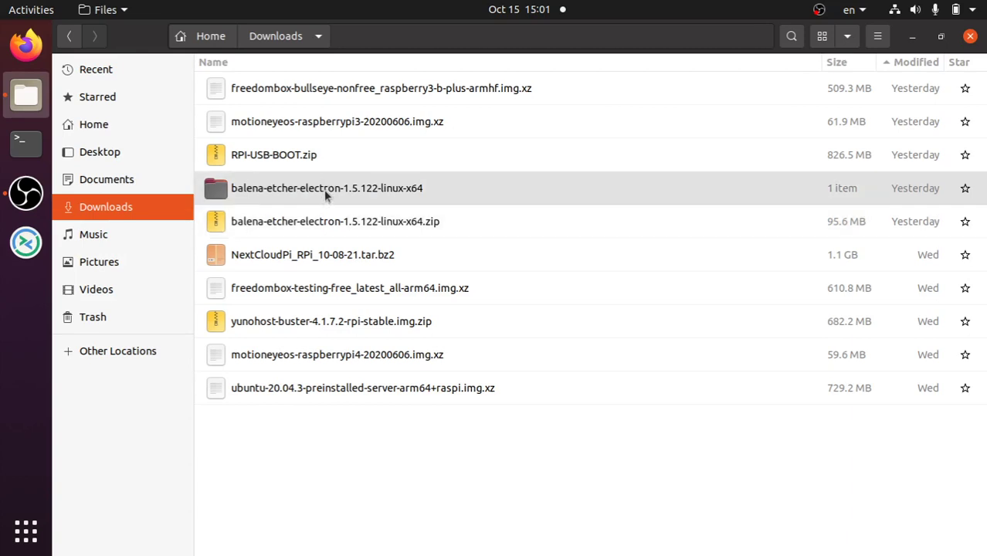
pyautogui.doubleClick(324, 190)
pyautogui.click(275, 37)
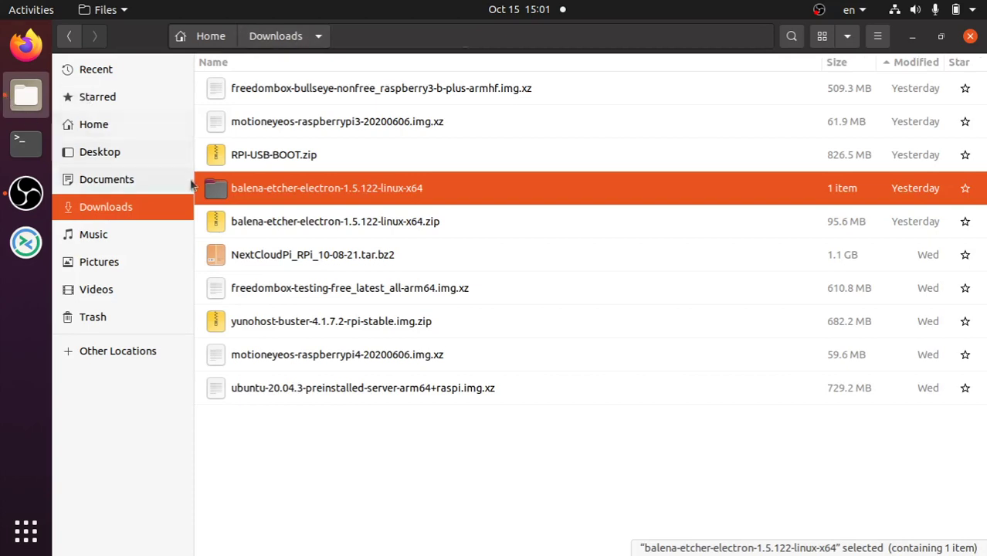
pyautogui.click(200, 35)
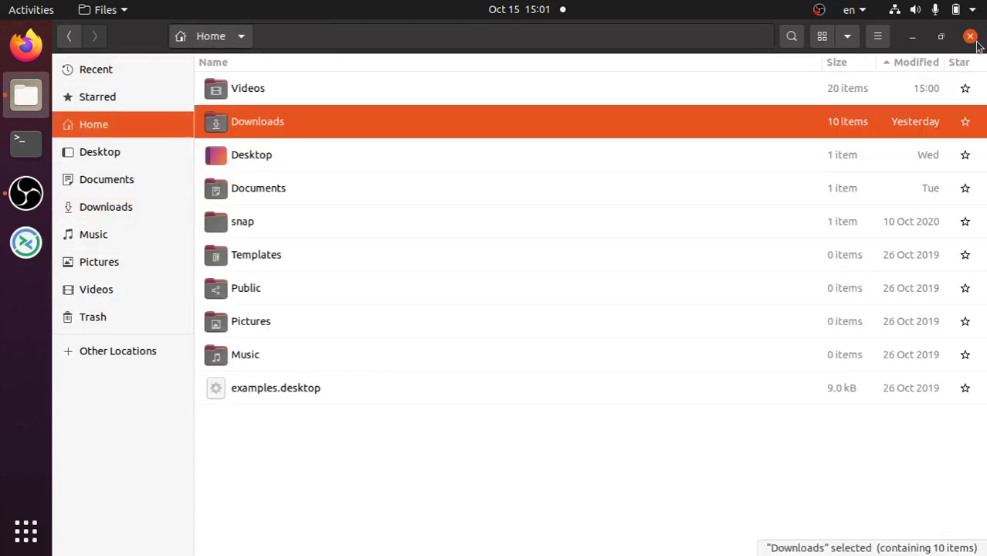
pyautogui.click(971, 37)
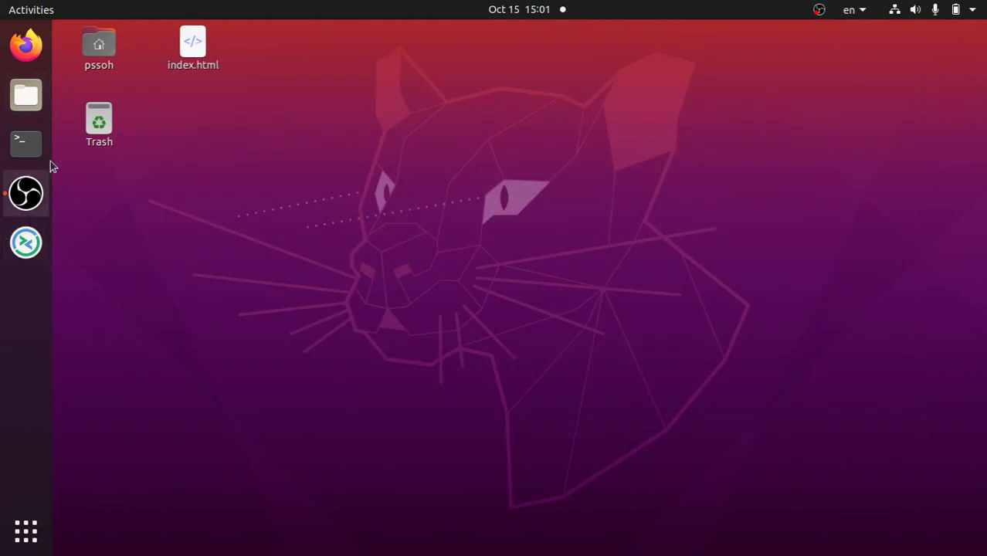
# Start Firefox on the Google homepage and focus its address bar.
pyautogui.click(27, 45)
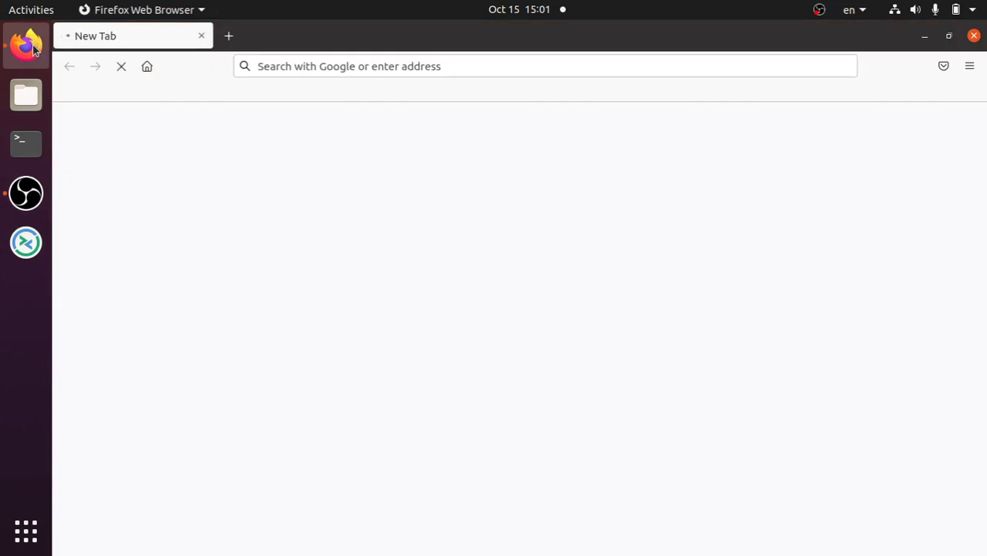
pyautogui.click(421, 60)
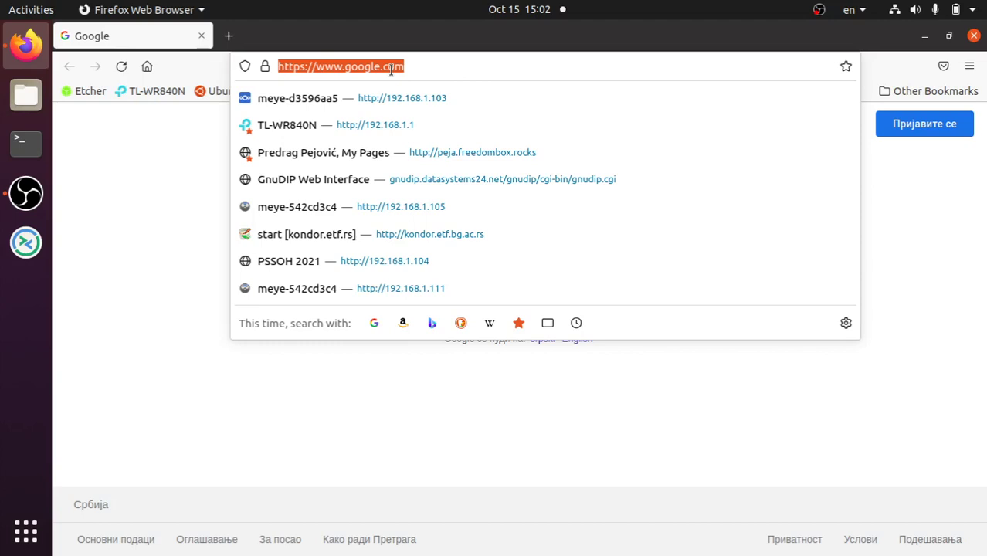
# Open the TL-WR840N router admin page at 192.168.1.1 in a new tab and log in with the router credentials.
pyautogui.click(230, 37)
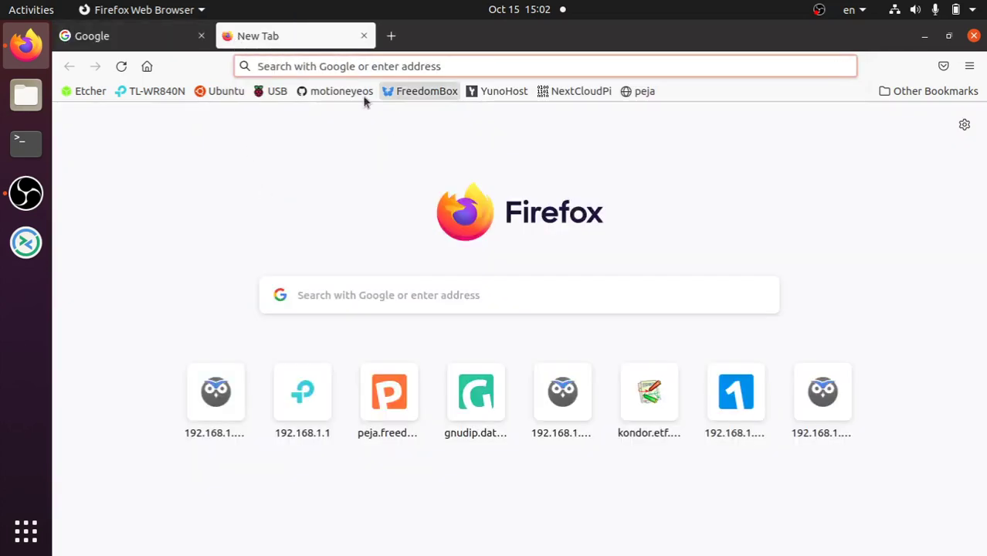
pyautogui.click(129, 99)
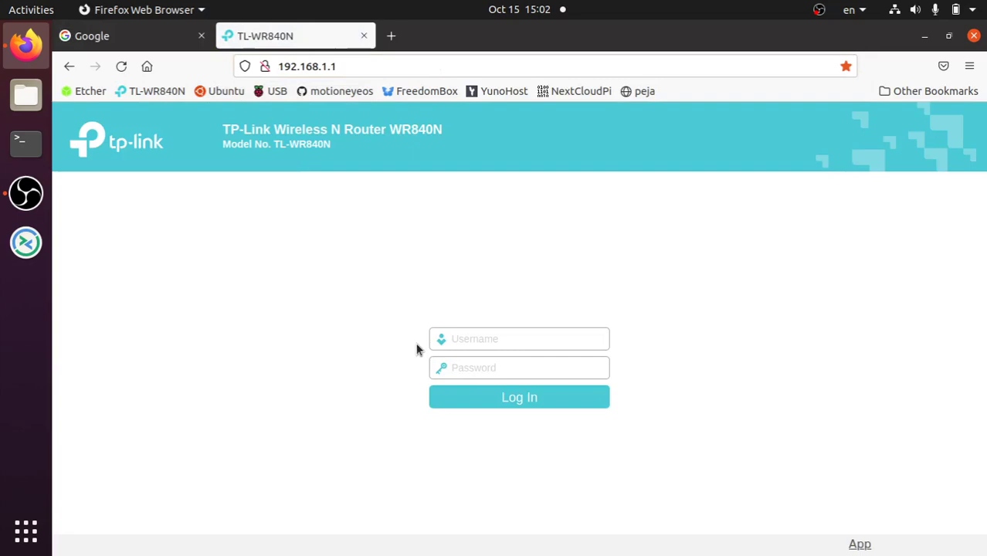
pyautogui.write('peja')
pyautogui.press('Tab')
pyautogui.write('***')
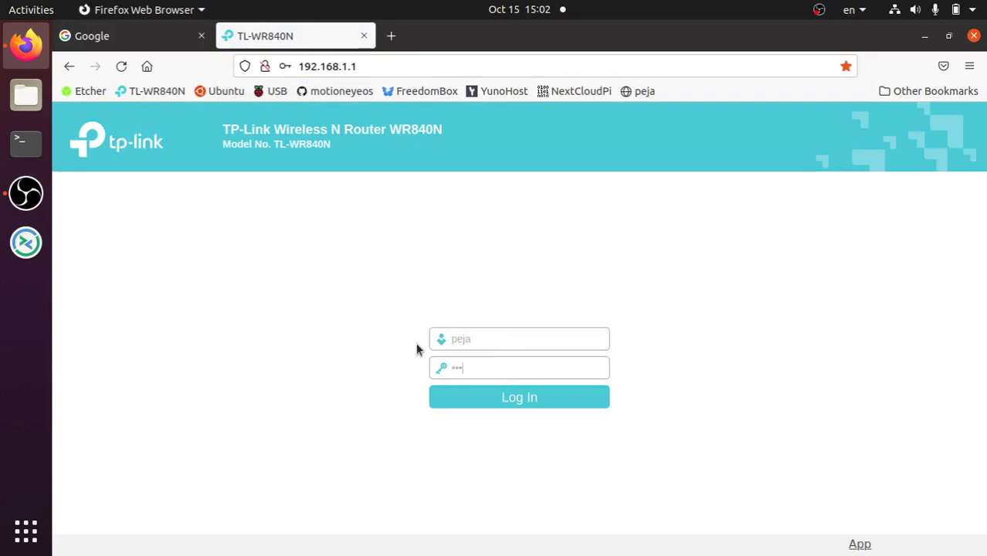
pyautogui.write('**')
pyautogui.press('Return')
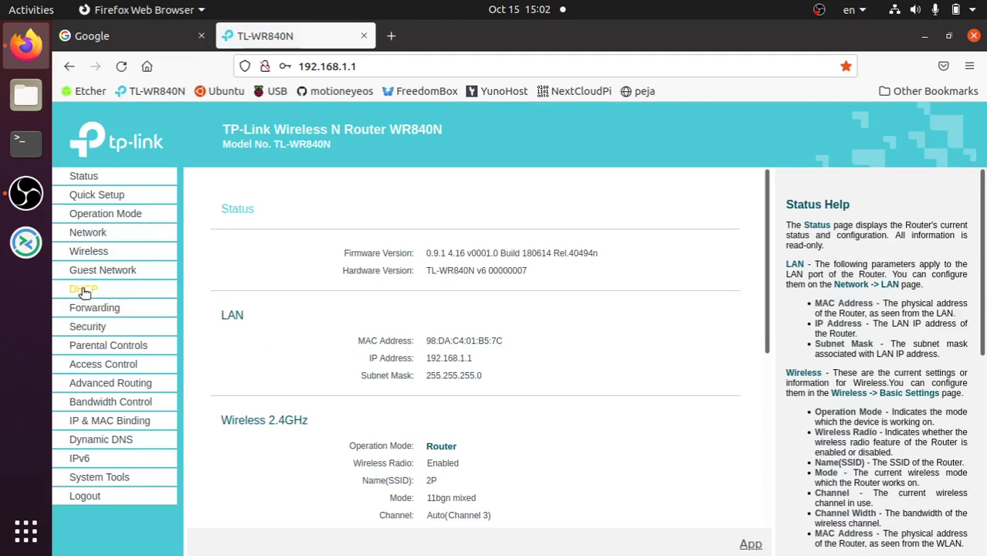
# Find freedombox at 192.168.1.100 in the DHCP Clients List, then close the router tab.
pyautogui.click(83, 290)
pyautogui.click(89, 324)
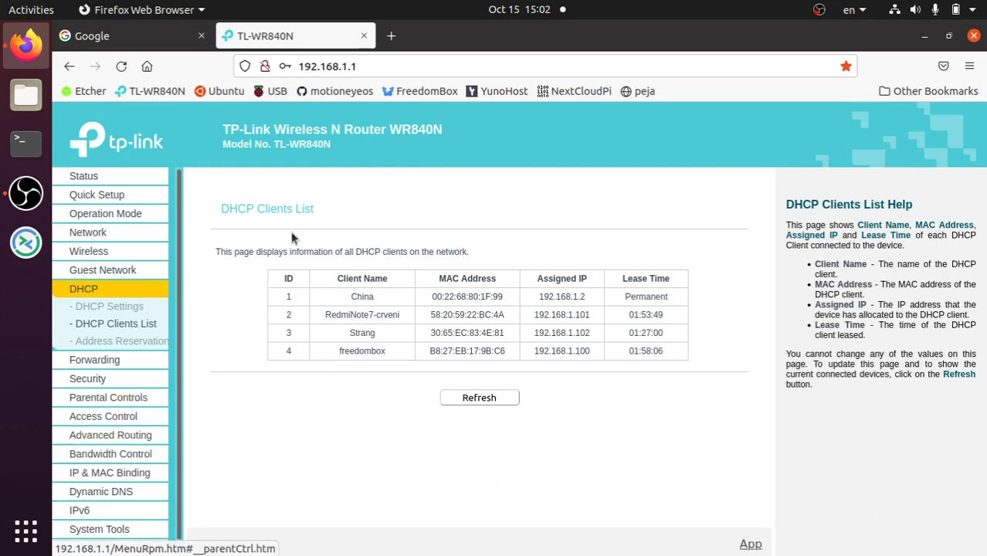
pyautogui.click(364, 35)
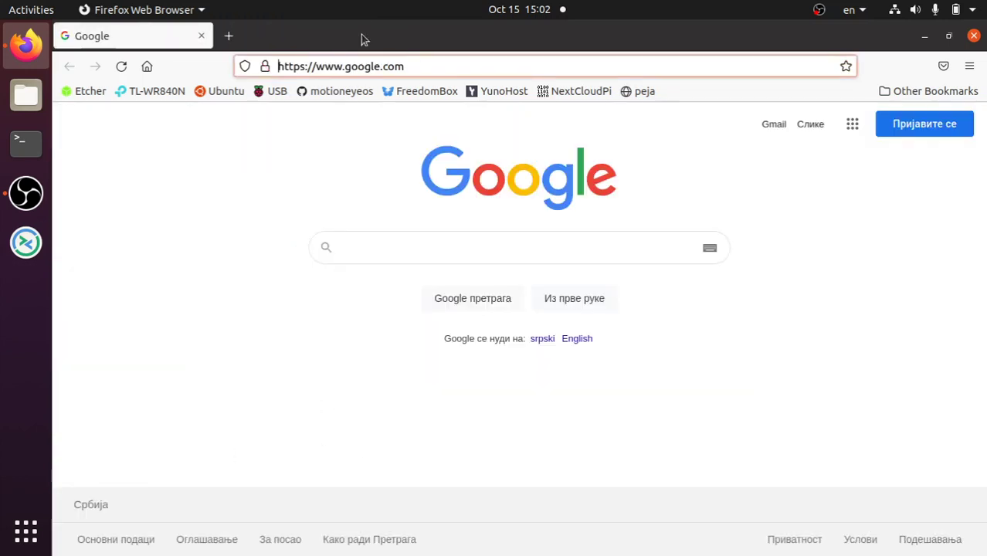
# Go to freedombox.local and accept its self-signed certificate warning.
pyautogui.click(387, 68)
pyautogui.moveTo(419, 66); pyautogui.dragTo(399, 66)
pyautogui.moveTo(330, 53); pyautogui.dragTo(170, 47)
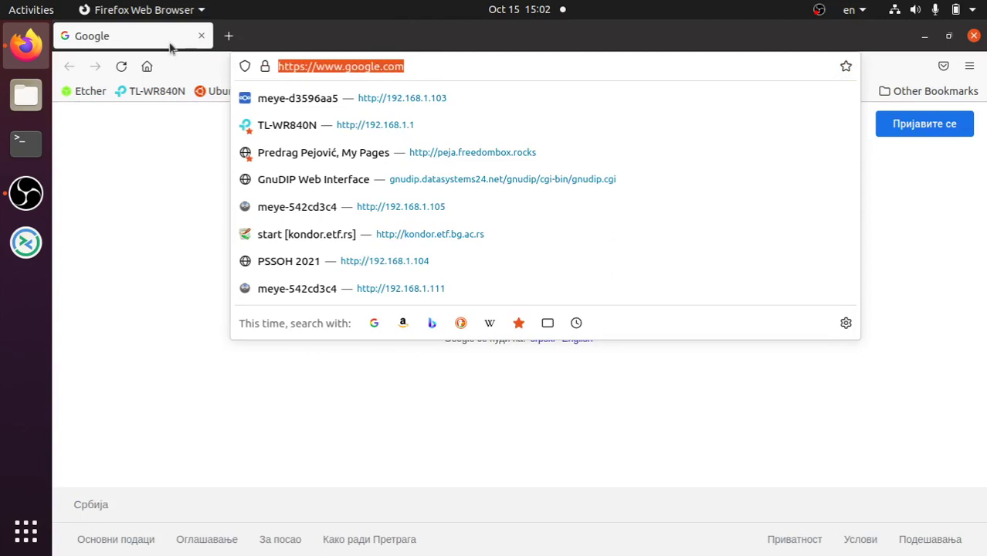
pyautogui.write('fre')
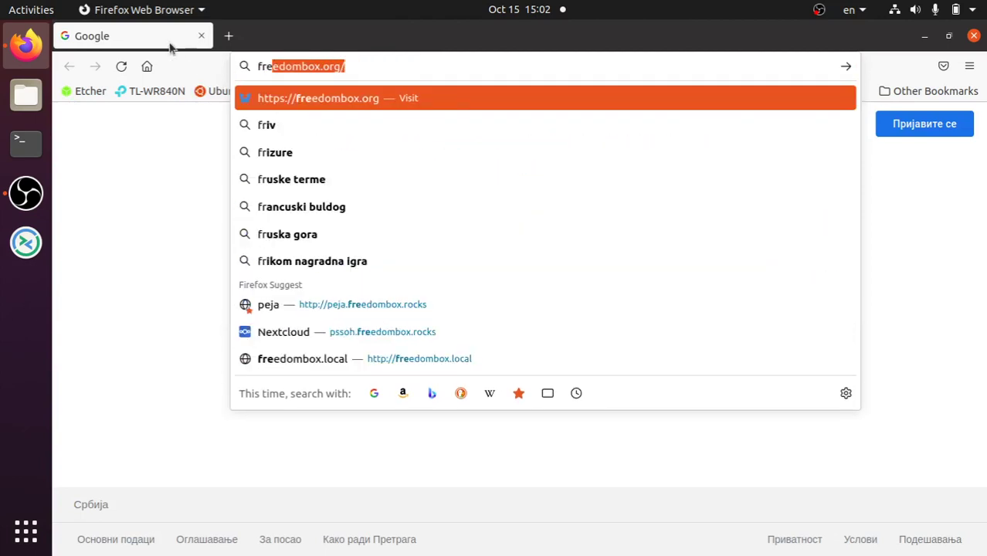
pyautogui.write('edombox.local')
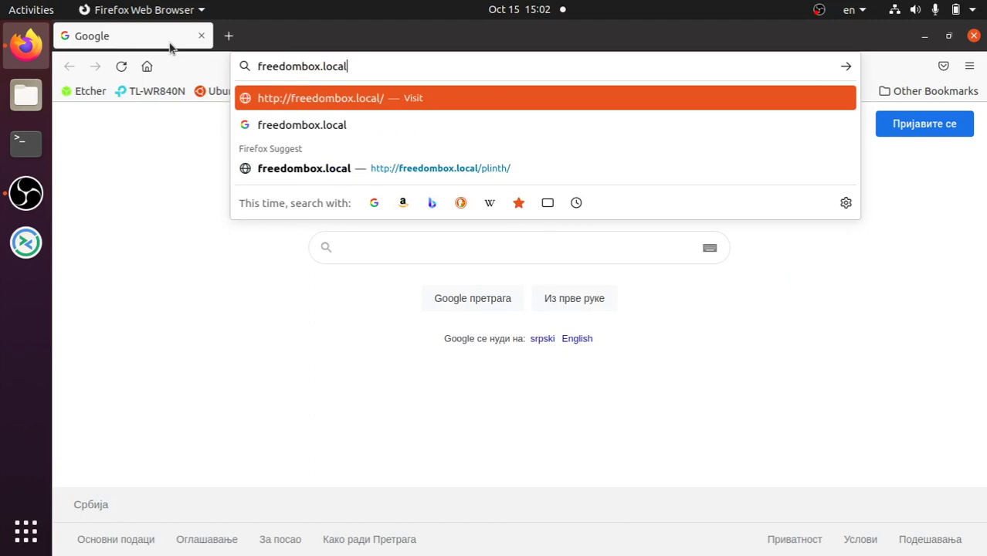
pyautogui.press('Return')
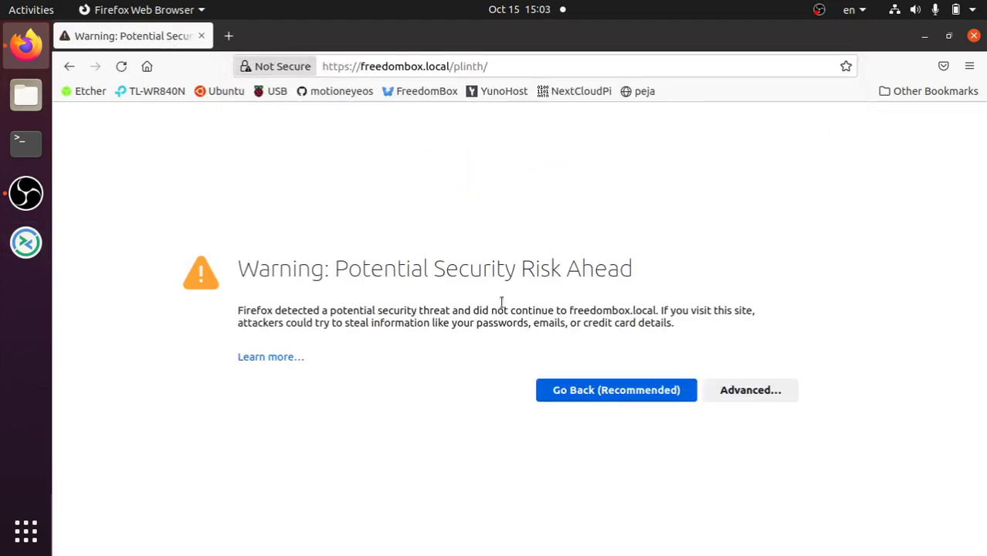
pyautogui.click(776, 390)
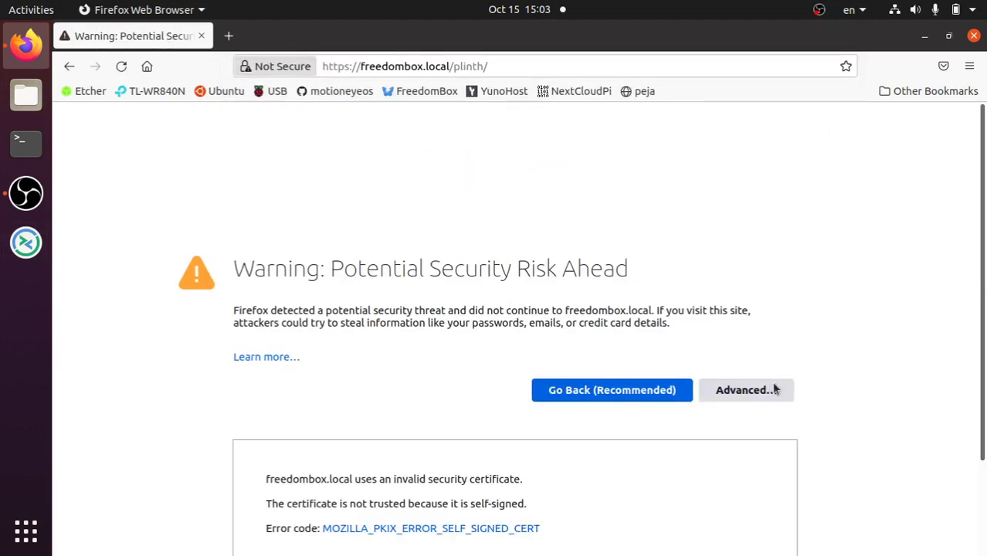
pyautogui.click(690, 500)
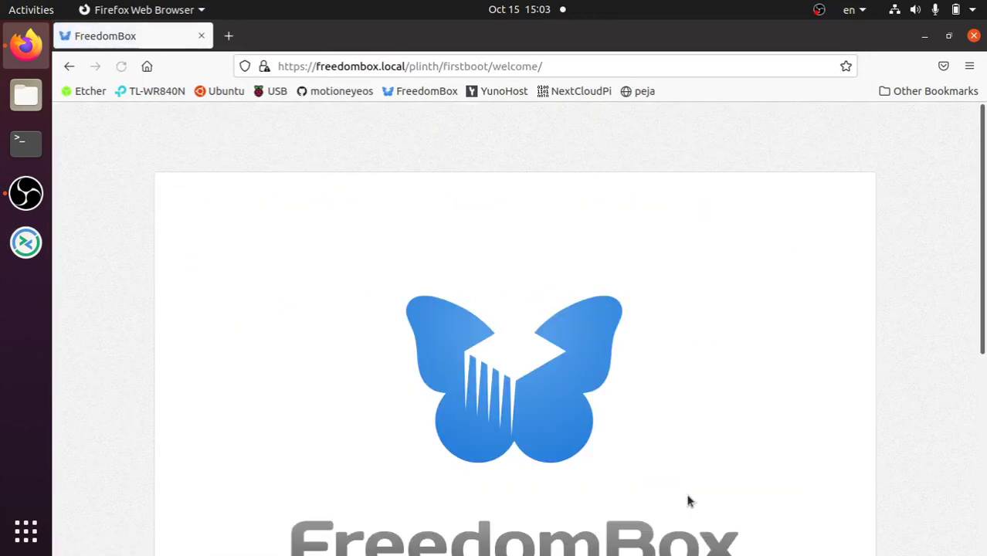
# Start the FreedomBox first-boot setup to reach the empty Administrator Account form.
pyautogui.scroll(-4, 972, 357)
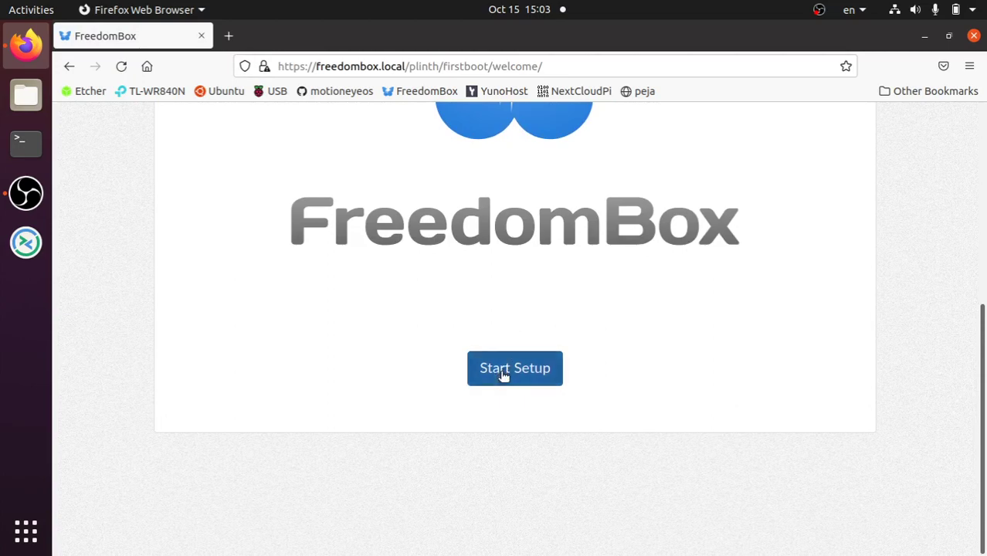
pyautogui.click(501, 371)
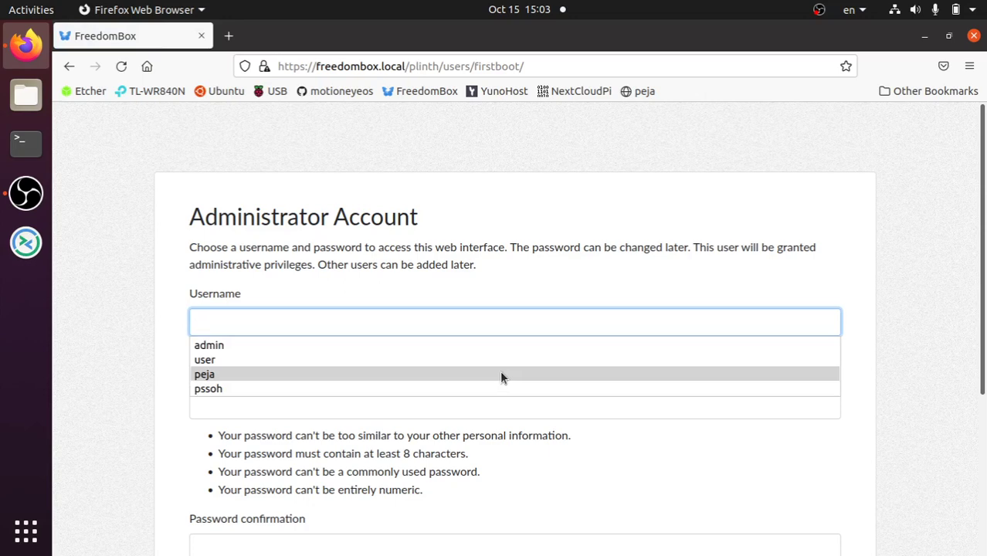
pyautogui.click(450, 157)
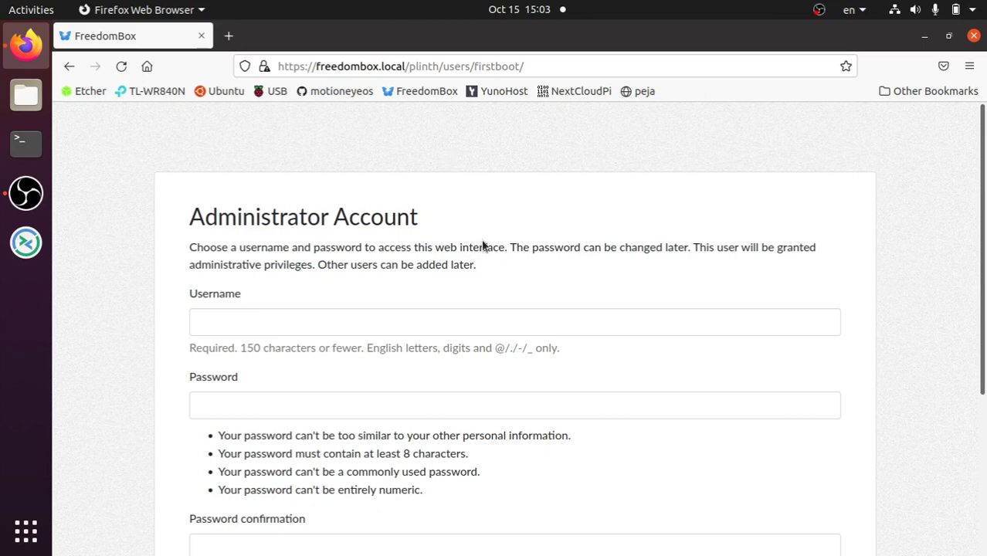
# Create the administrator account with the saved username and a confirmed password.
pyautogui.click(366, 325)
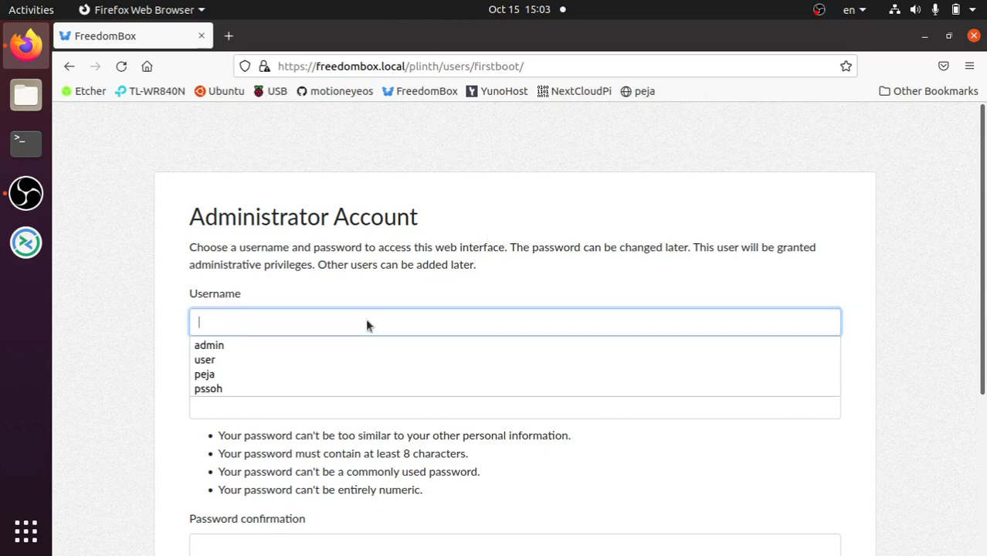
pyautogui.click(275, 376)
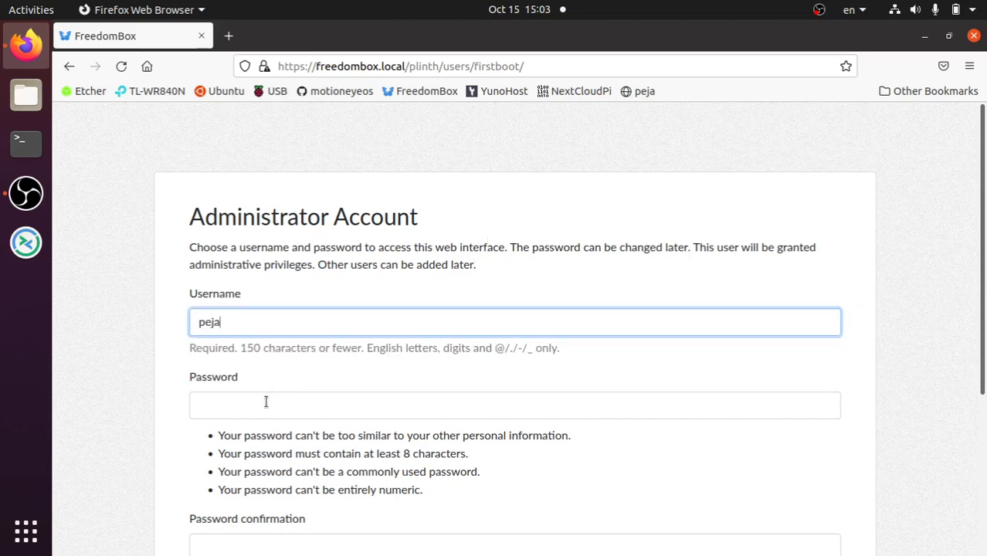
pyautogui.click(266, 401)
pyautogui.write('p')
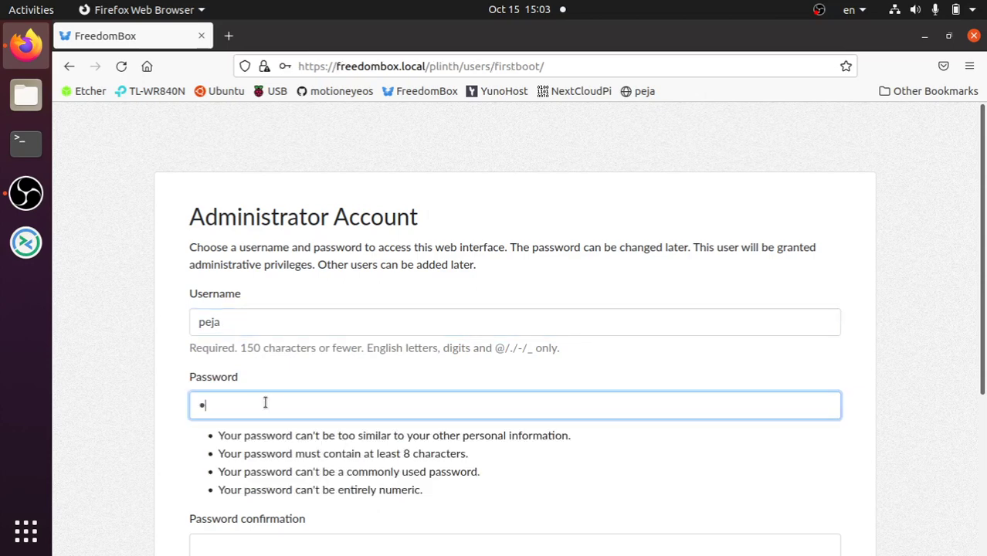
pyautogui.write('assword1')
pyautogui.scroll(-2, 800, 489)
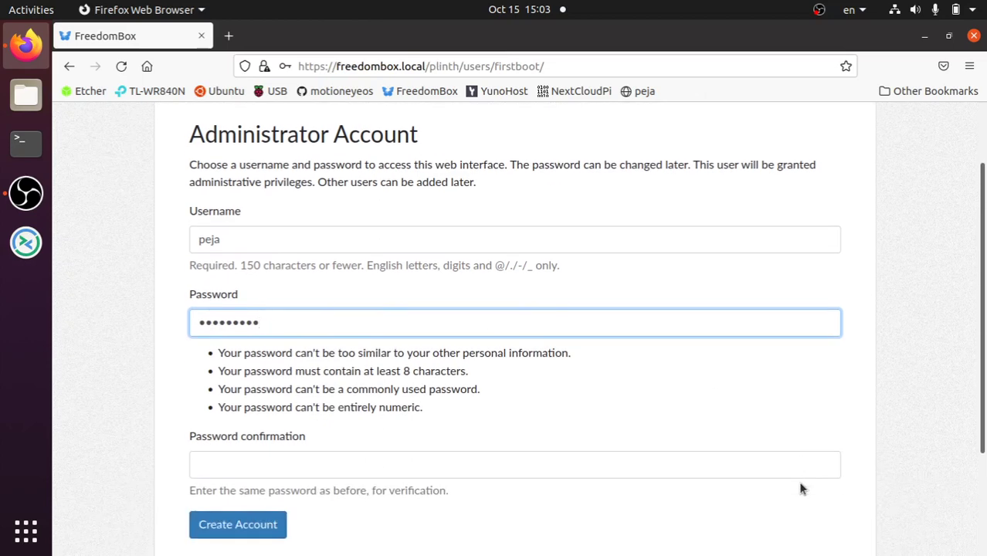
pyautogui.click(360, 464)
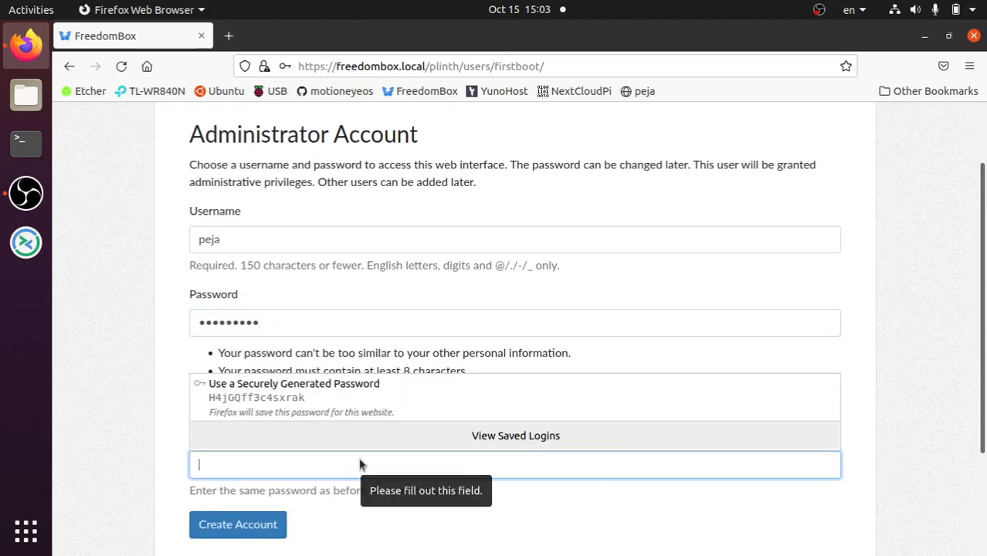
pyautogui.write('********1')
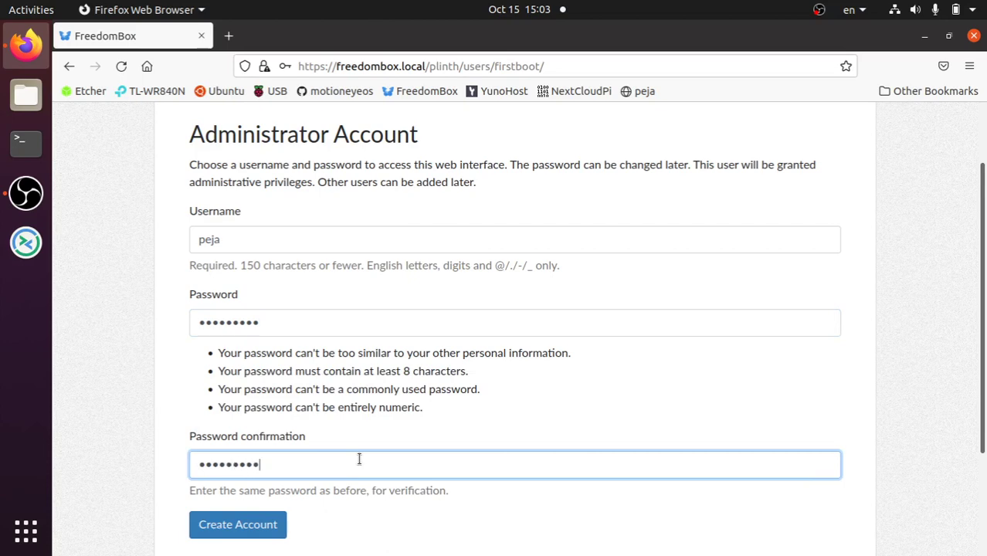
pyautogui.click(218, 521)
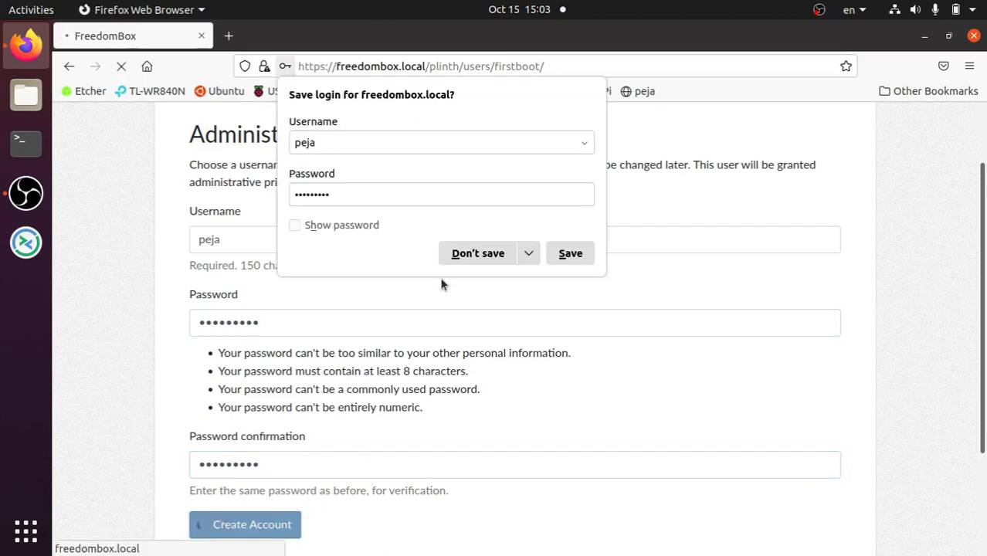
# Decline Firefox's offer to save the login and review the Internet connection page.
pyautogui.click(448, 258)
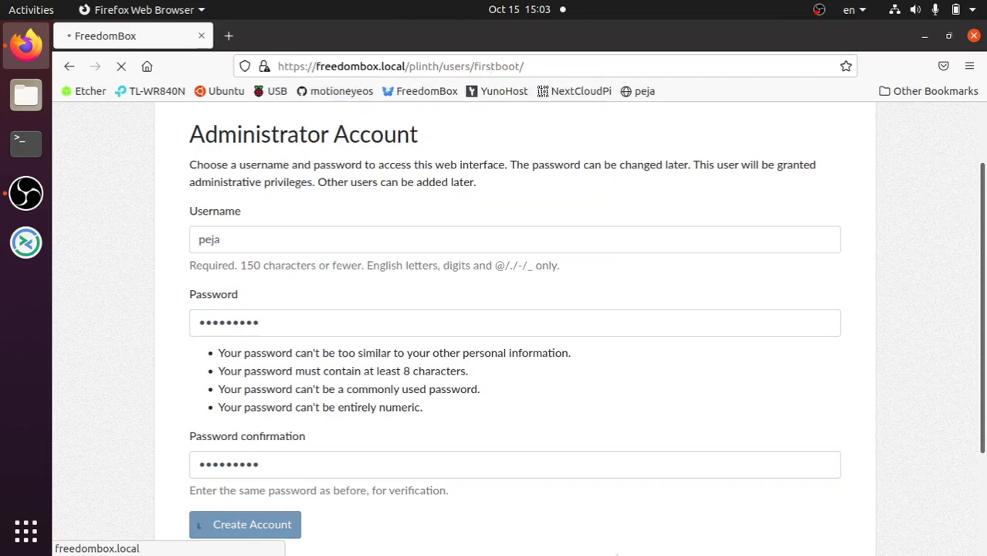
pyautogui.scroll(-2, 576, 512)
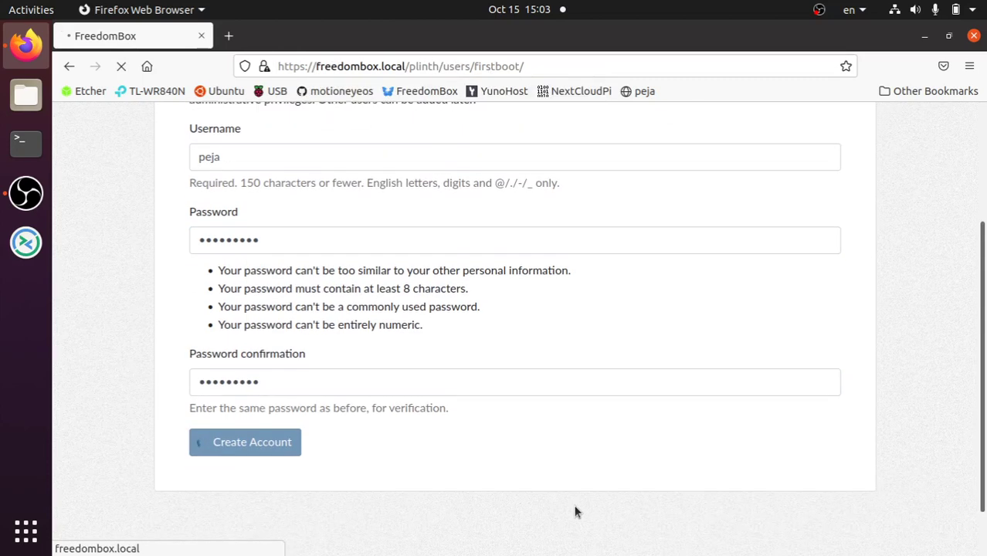
pyautogui.scroll(4, 574, 511)
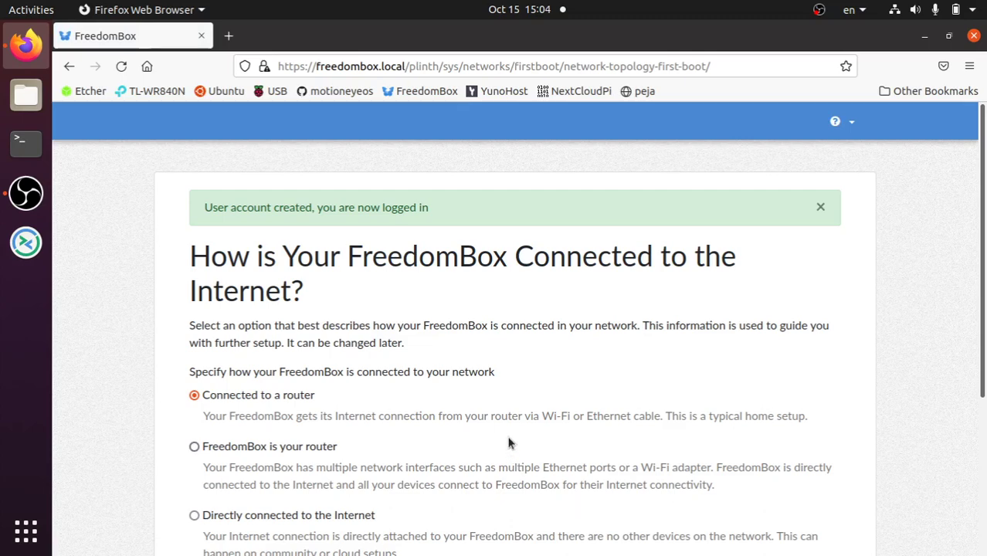
# Answer 'Connected to a router' and 'Router is currently unconfigured', advancing past both questions.
pyautogui.scroll(-4, 444, 406)
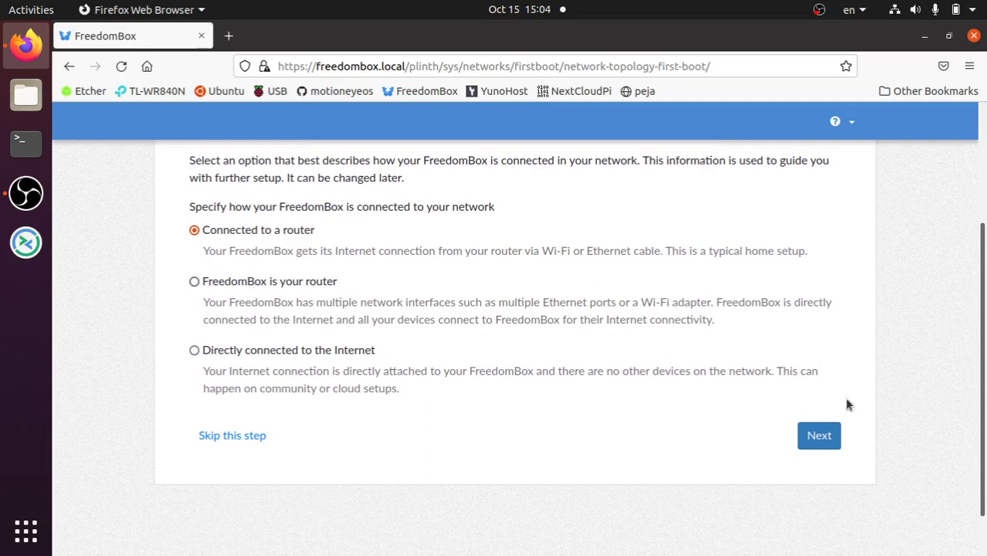
pyautogui.click(836, 450)
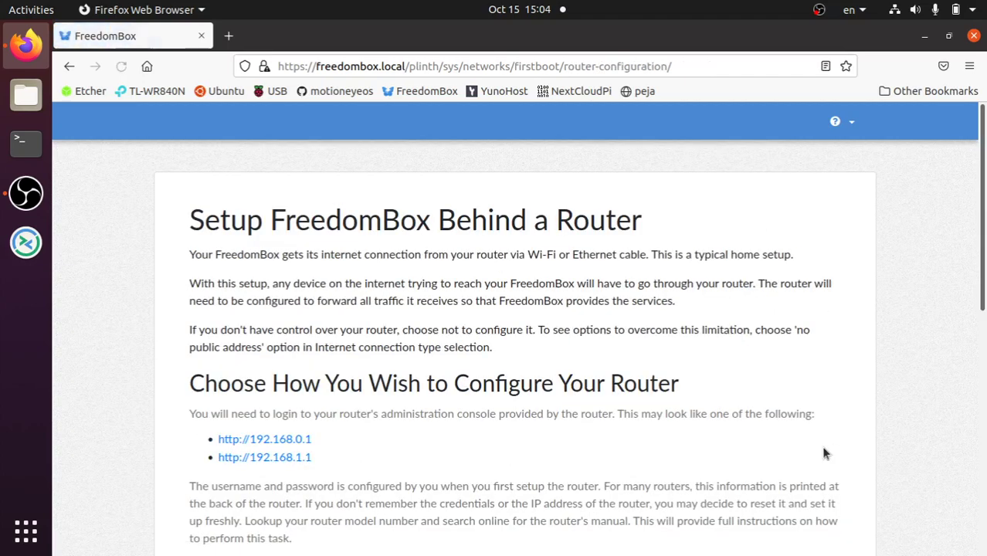
pyautogui.scroll(-2, 510, 361)
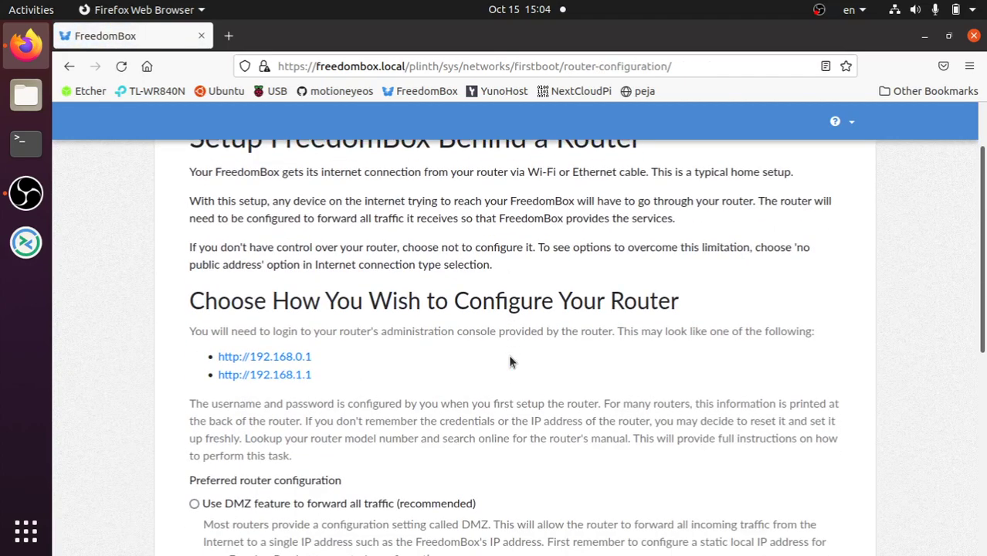
pyautogui.scroll(-8, 509, 360)
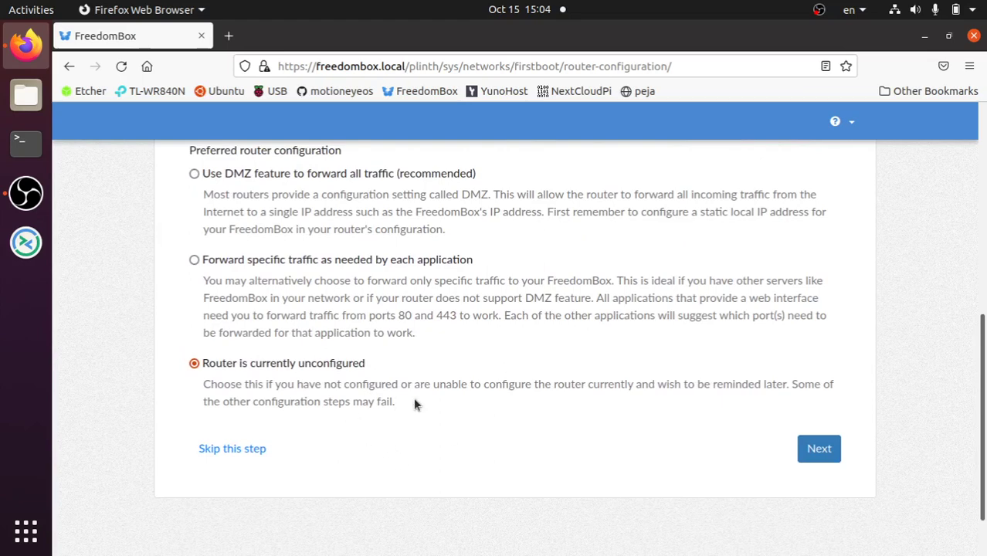
pyautogui.click(825, 453)
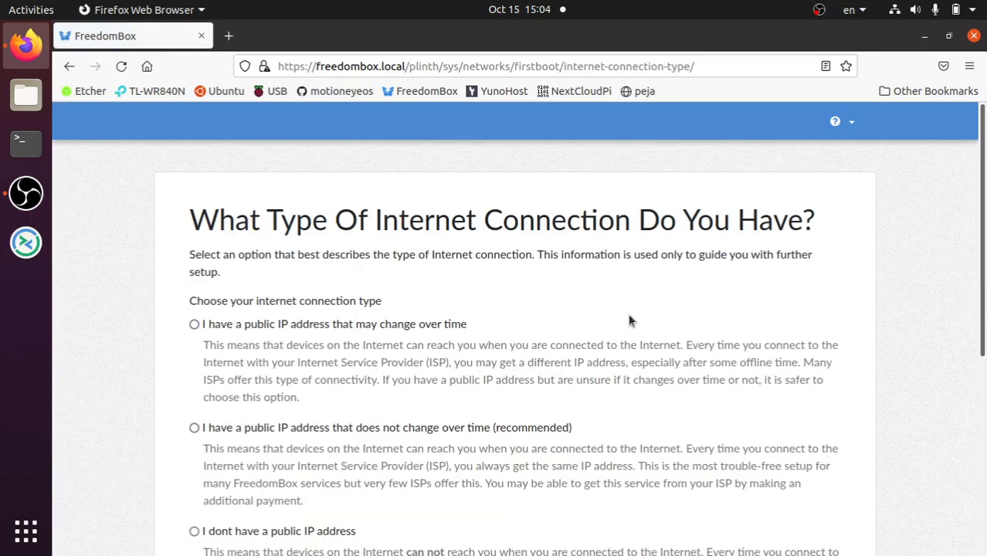
# Choose 'I have a public IP address that does not change over time (recommended)' and continue.
pyautogui.scroll(-2, 629, 321)
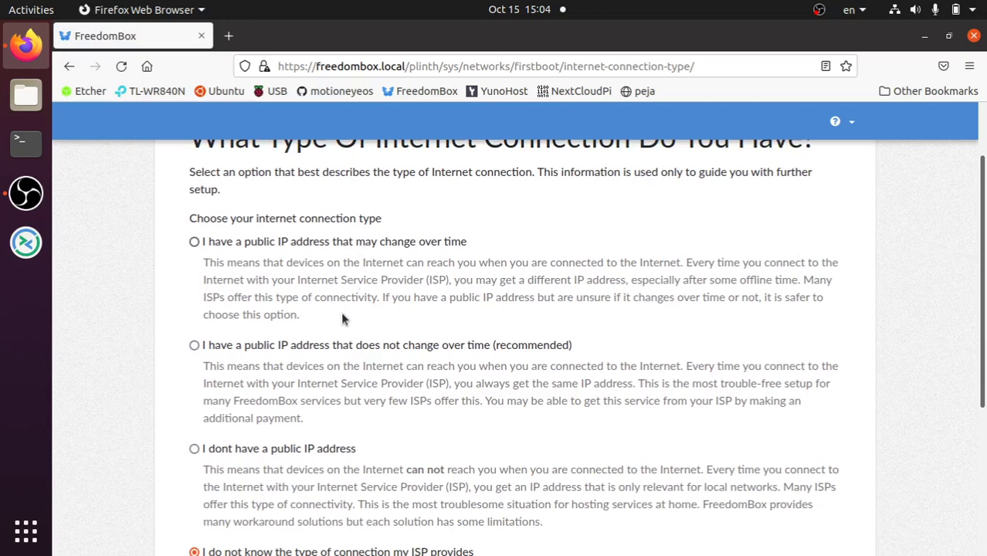
pyautogui.scroll(-2, 343, 319)
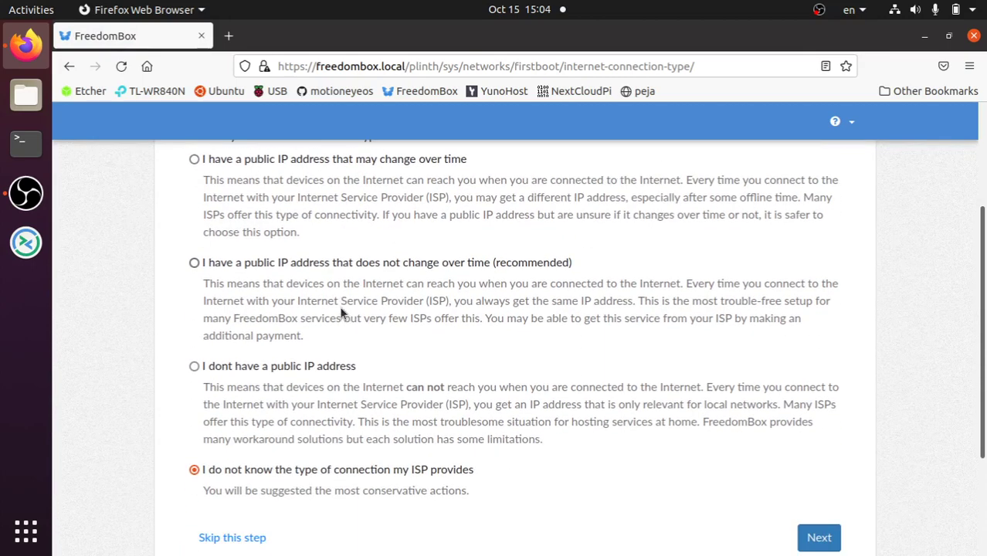
pyautogui.click(339, 263)
pyautogui.scroll(-2, 366, 412)
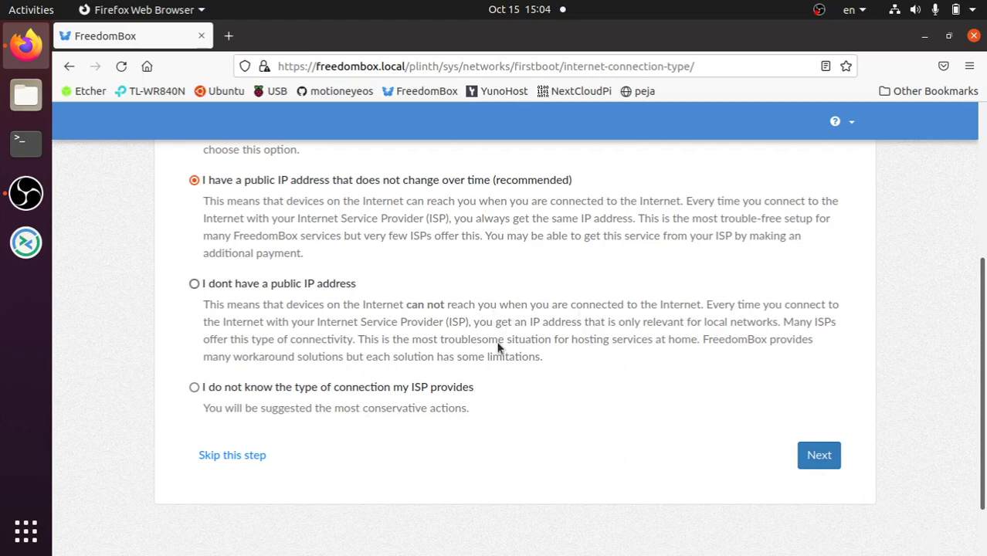
pyautogui.click(827, 458)
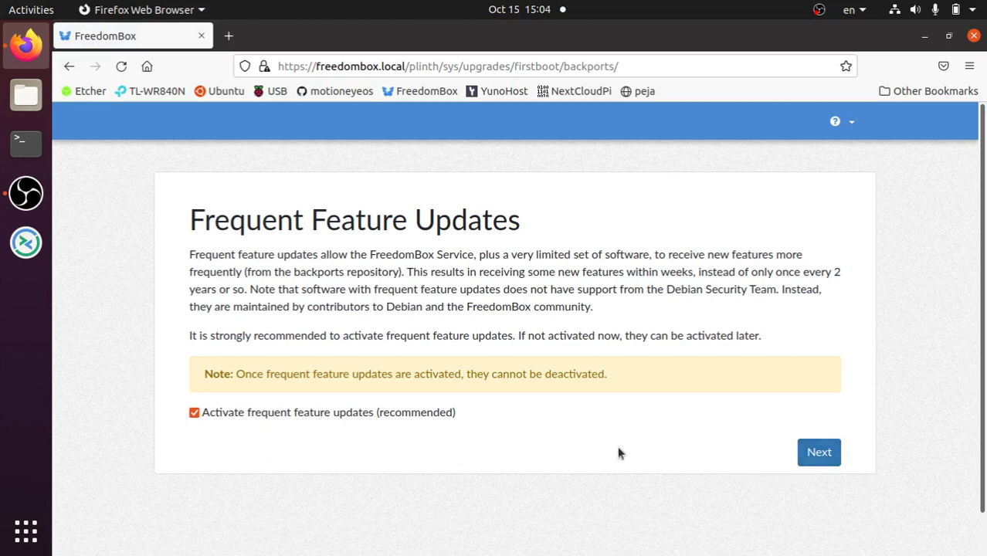
# Keep frequent feature updates activated, then start 'Update now (recommended)'.
pyautogui.click(808, 459)
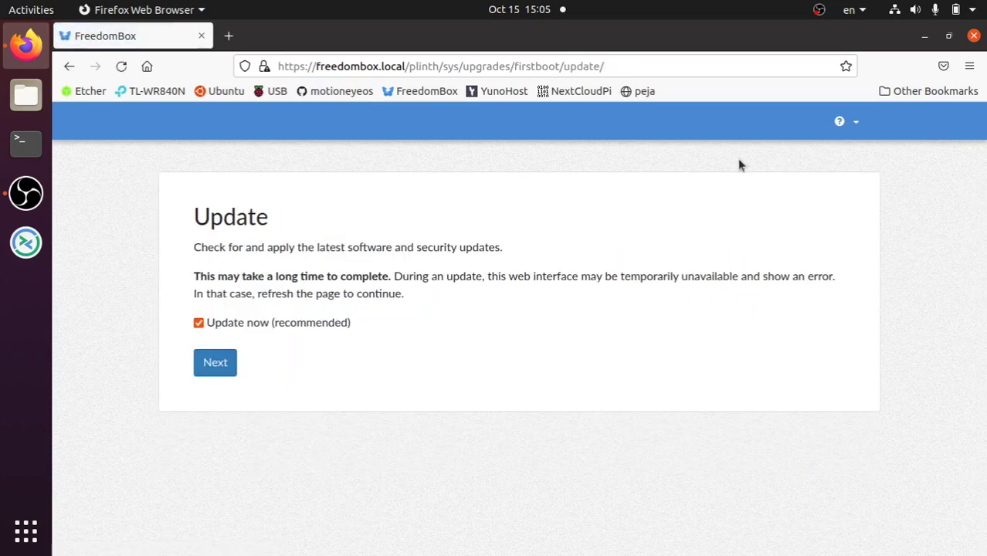
pyautogui.click(213, 361)
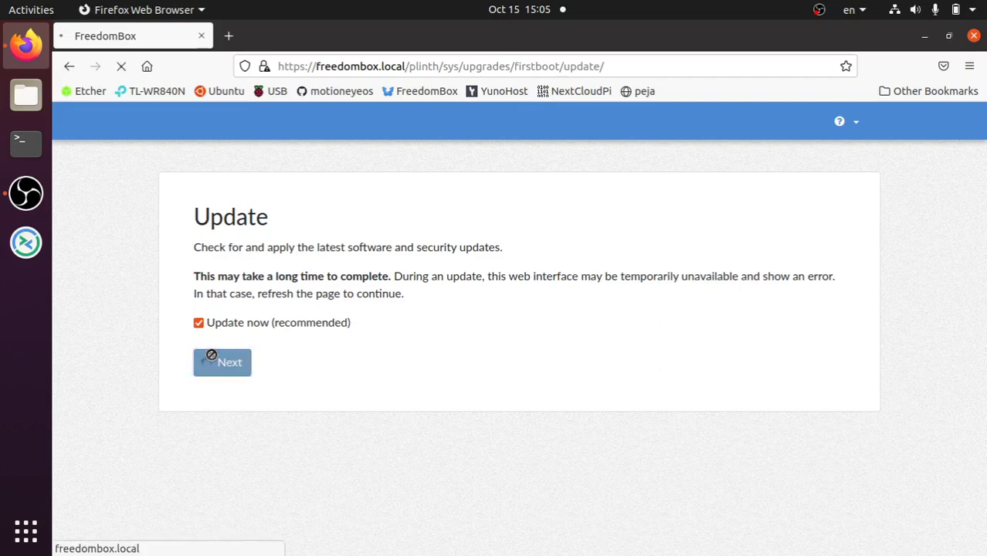